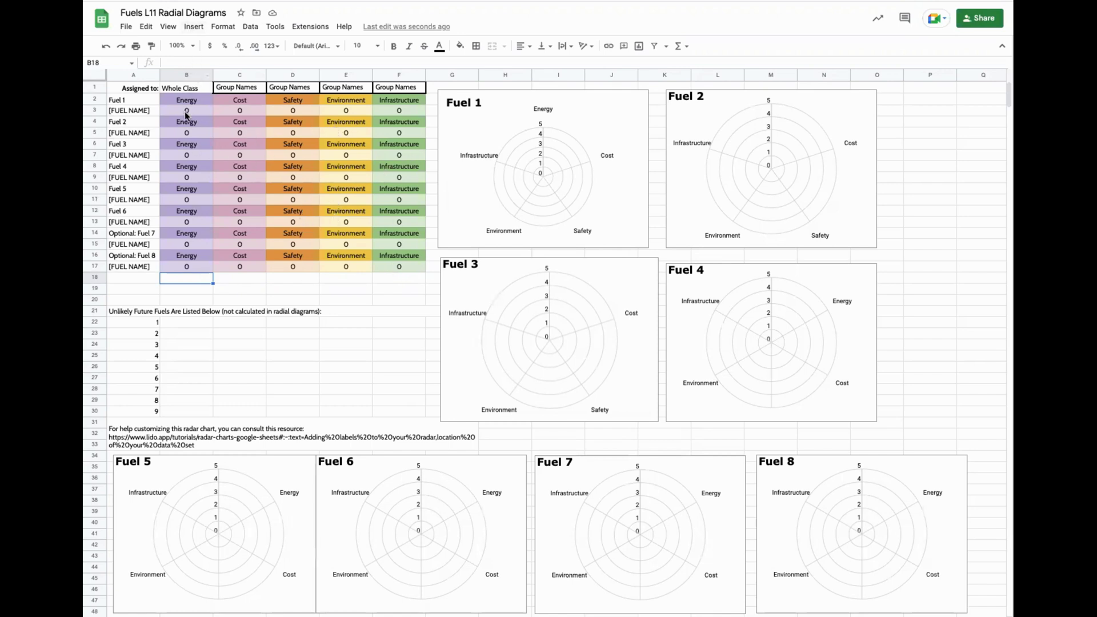
- Enter Fuel 1's Energy score of 3 in B3
click(188, 75)
click(184, 112)
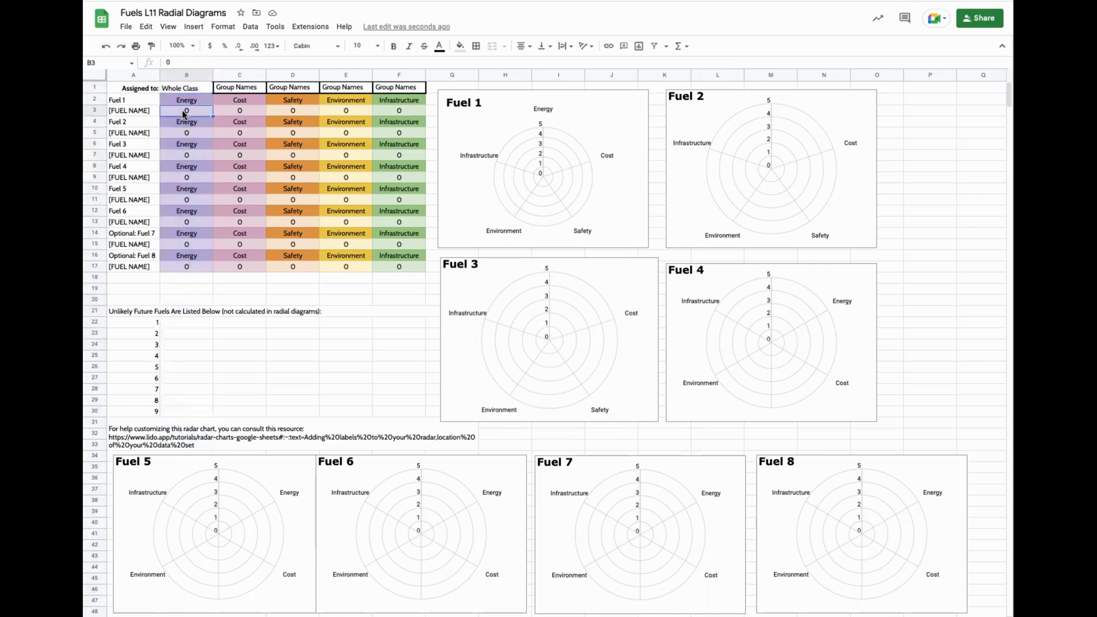
text(3)
key(Return)
key(Up)
- Fill Fuel 1's remaining scores: Cost 4 (corrected from 5), Safety 1, Environment 3, Infrastructure 2
click(240, 109)
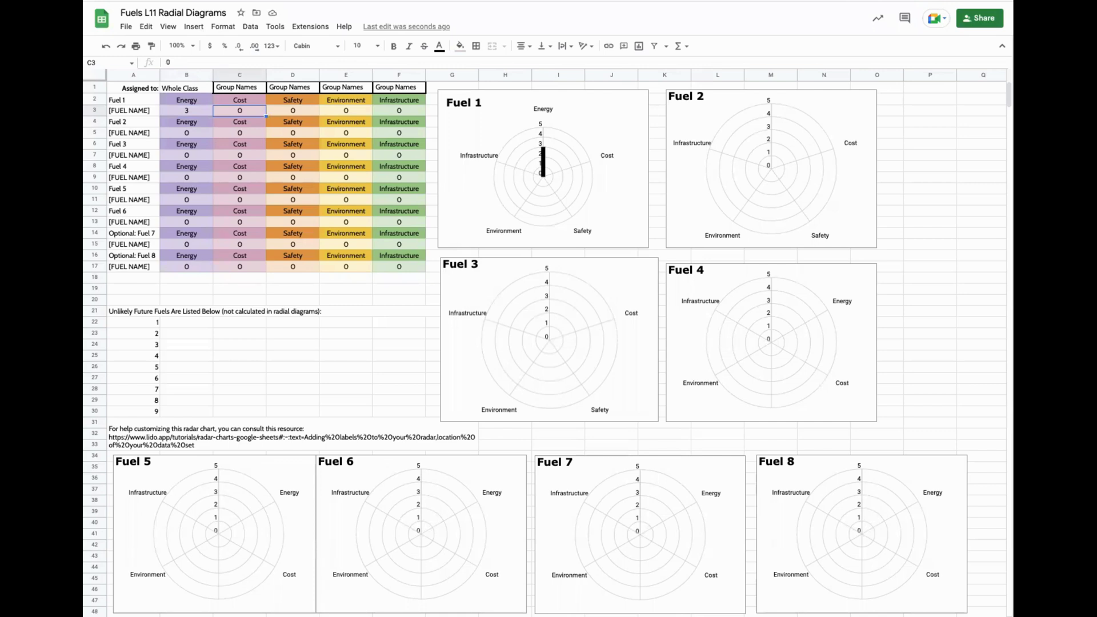
text(5)
key(Tab)
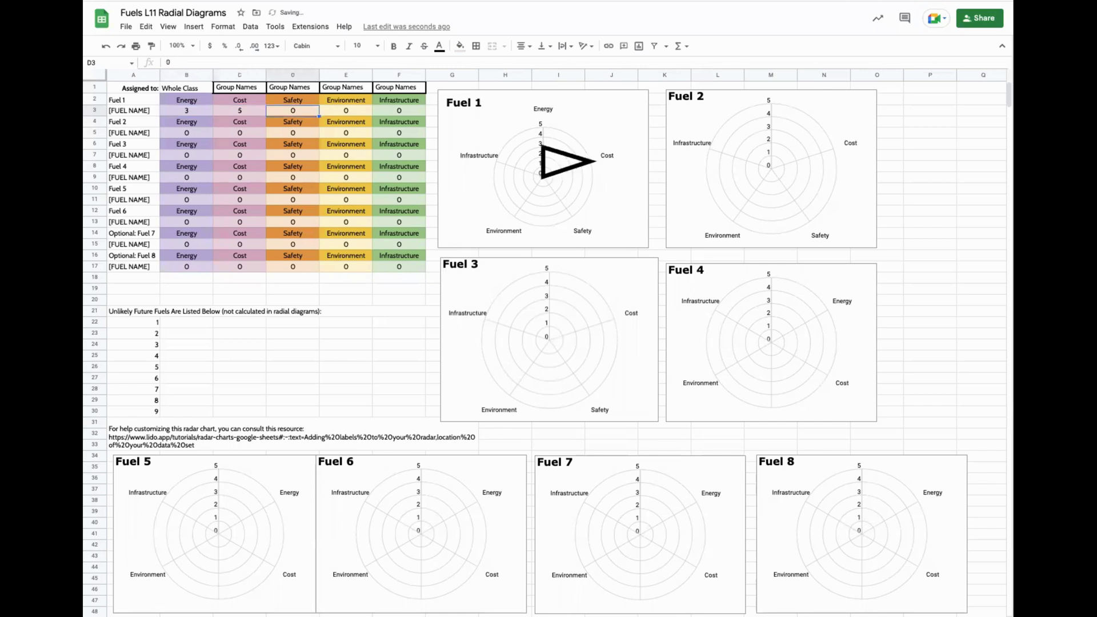
key(Left)
text(4)
key(Tab)
text(1)
key(Tab)
text(3)
key(Tab)
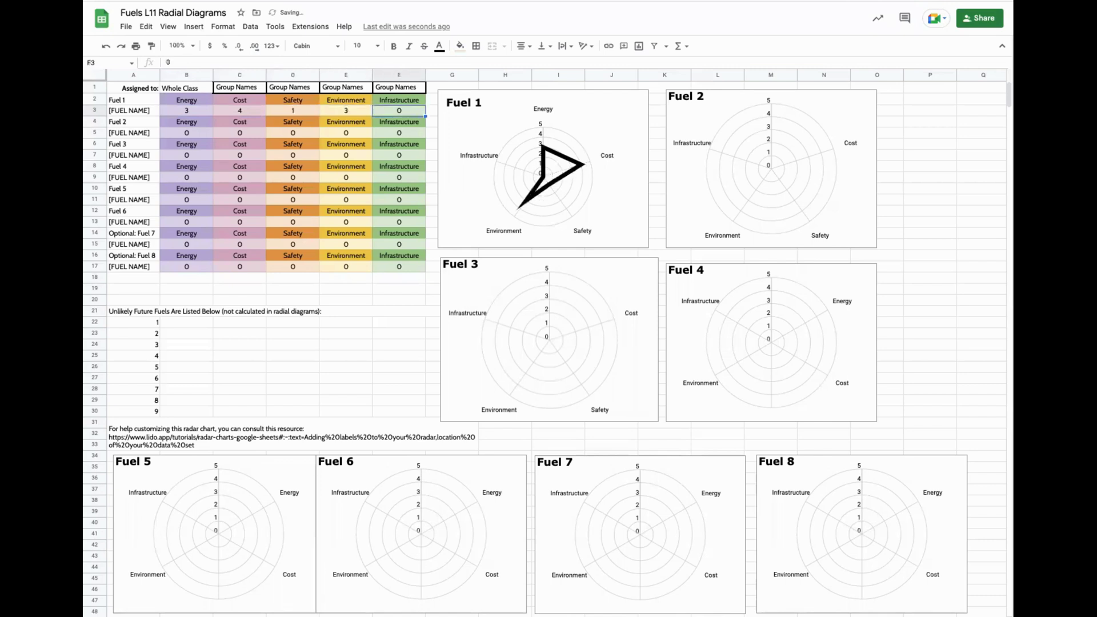
text(2)
key(Tab)
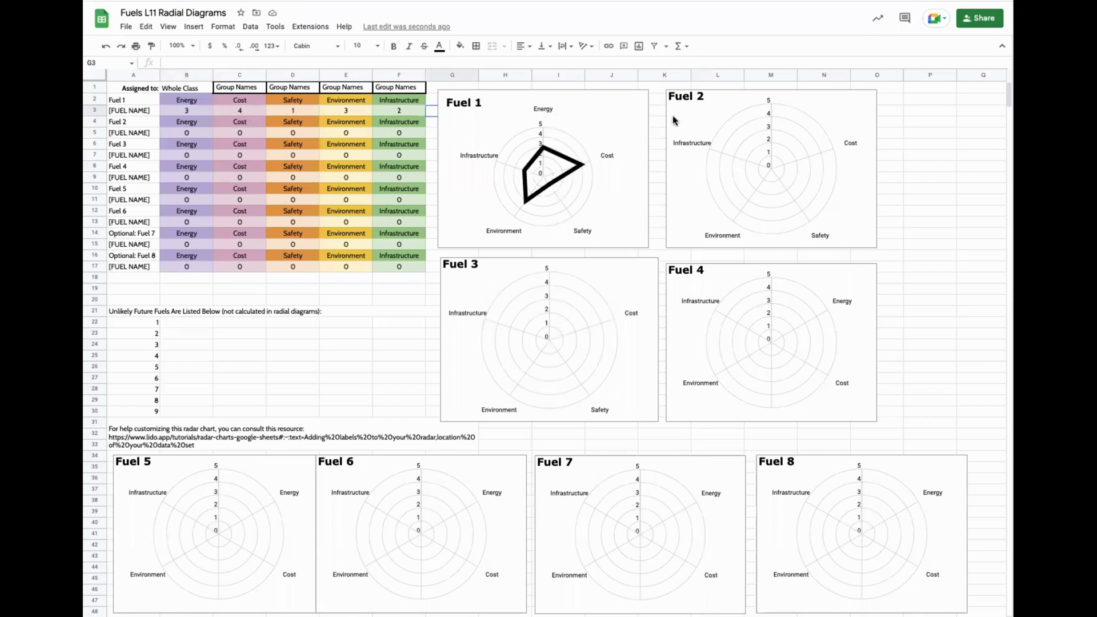
- Open the chart editor for the Fuel 1 radar chart via its Edit chart option
click(628, 109)
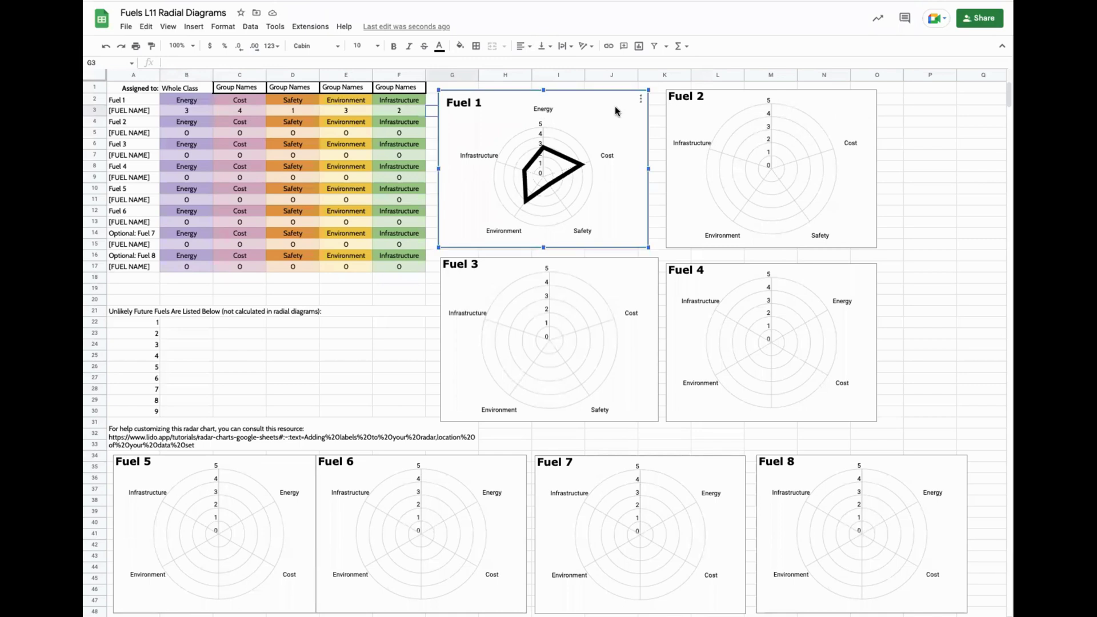
click(639, 101)
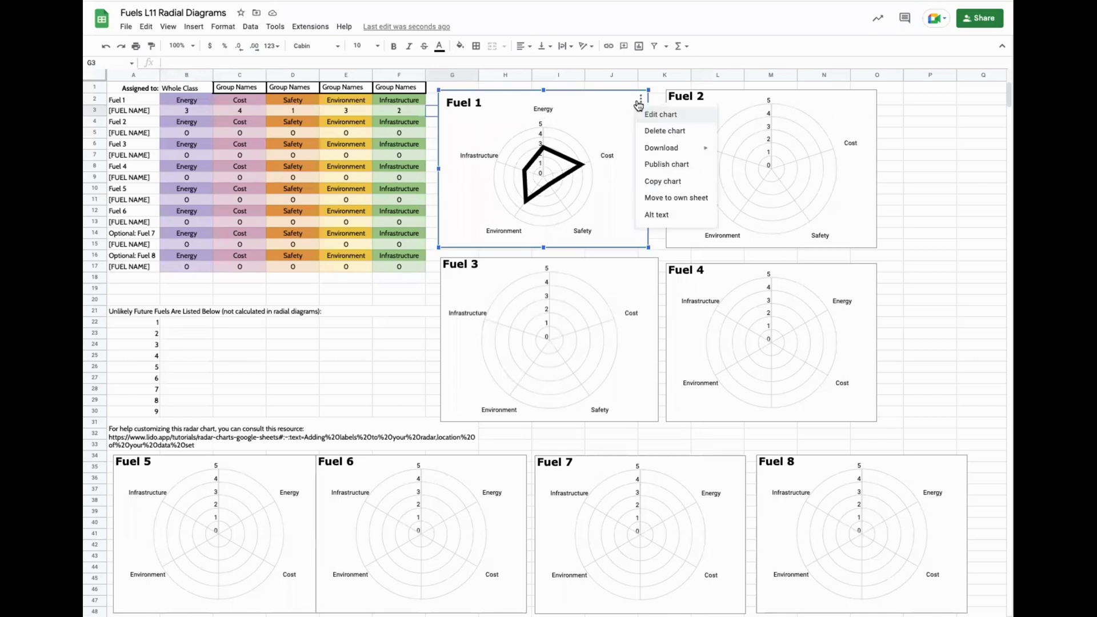
click(655, 117)
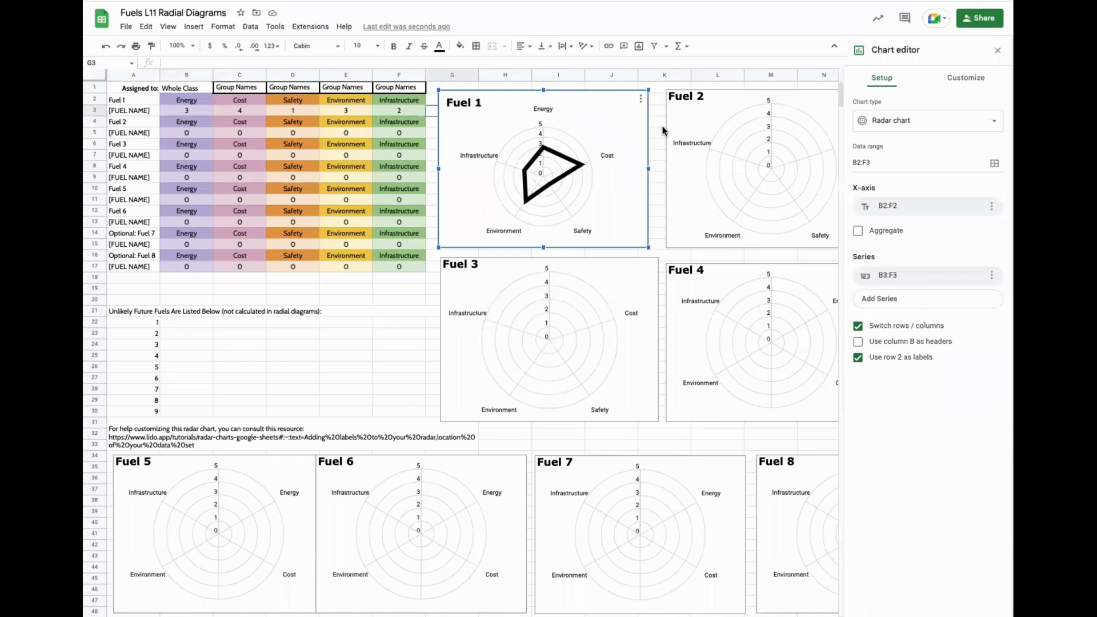
click(970, 83)
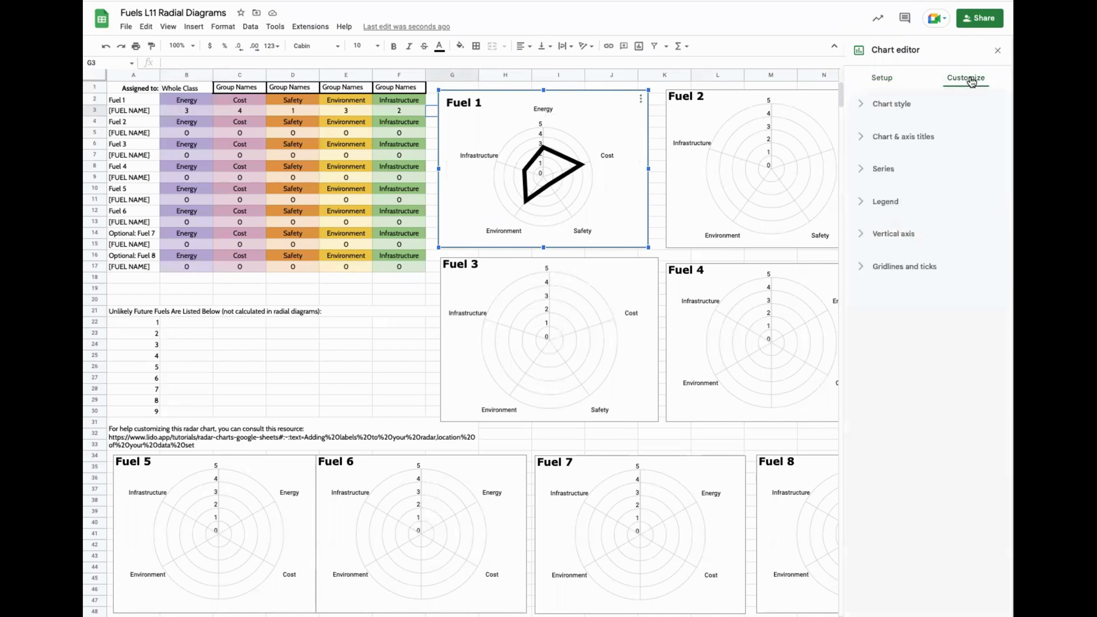
click(895, 105)
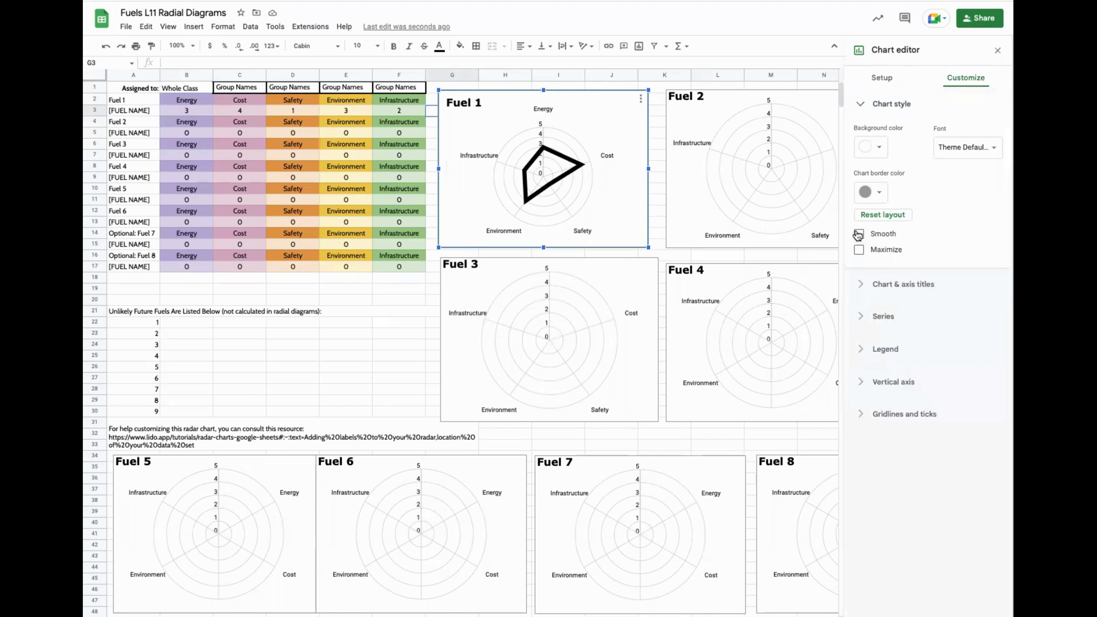
click(858, 234)
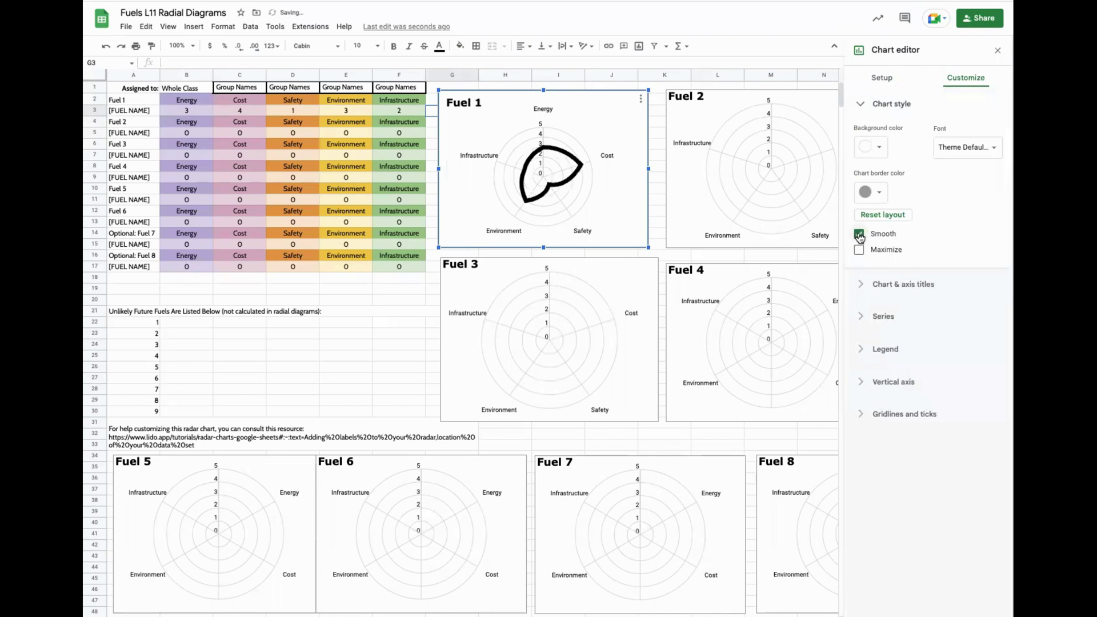
click(859, 235)
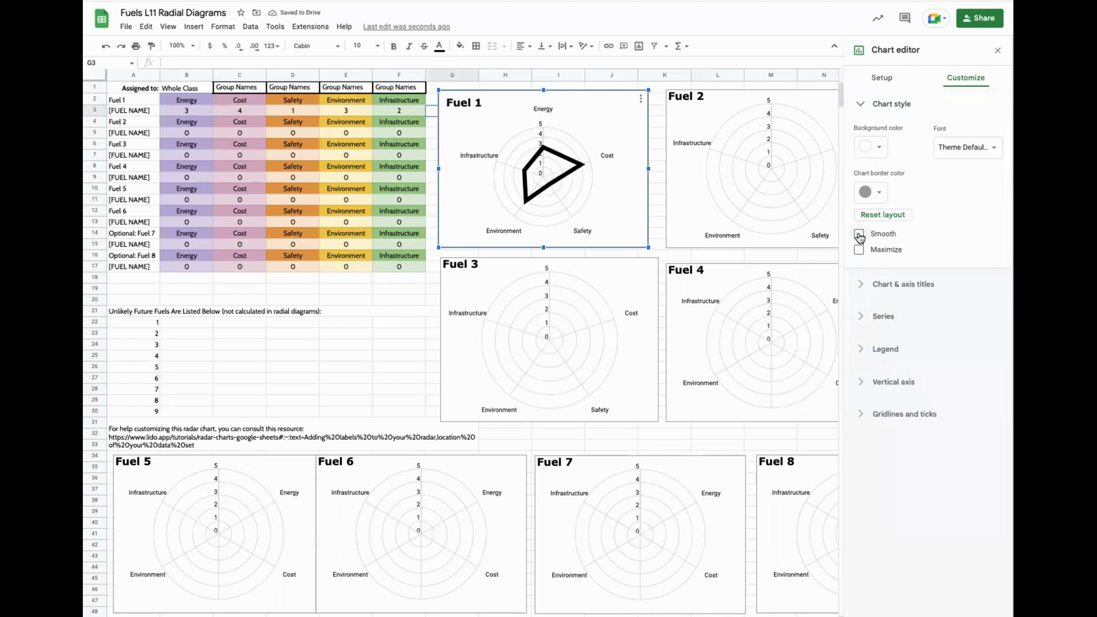
click(859, 234)
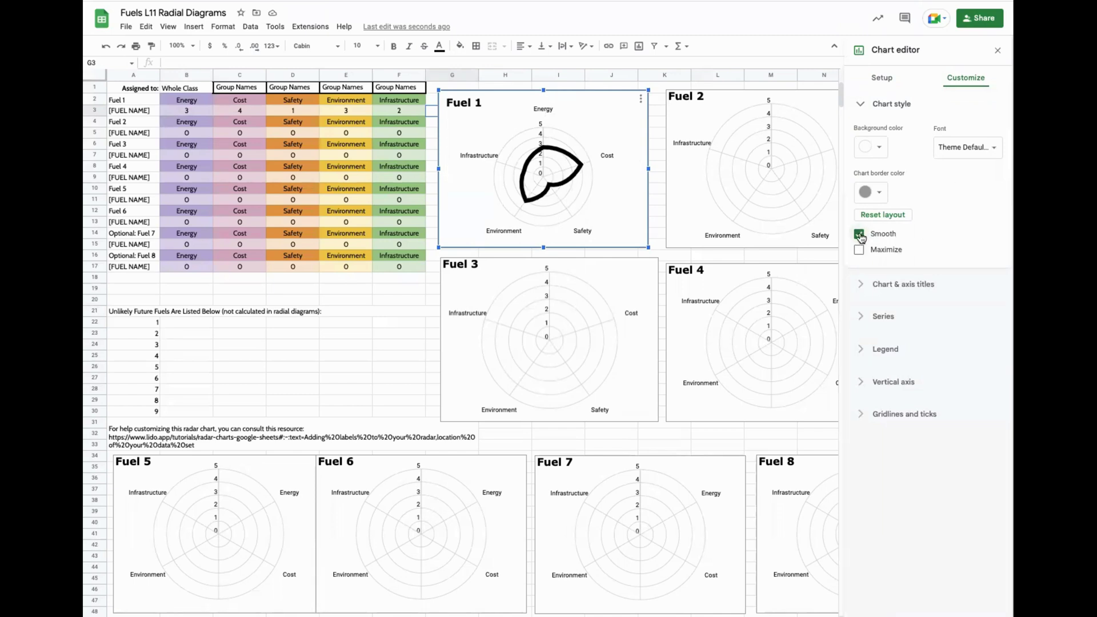
click(859, 234)
click(863, 106)
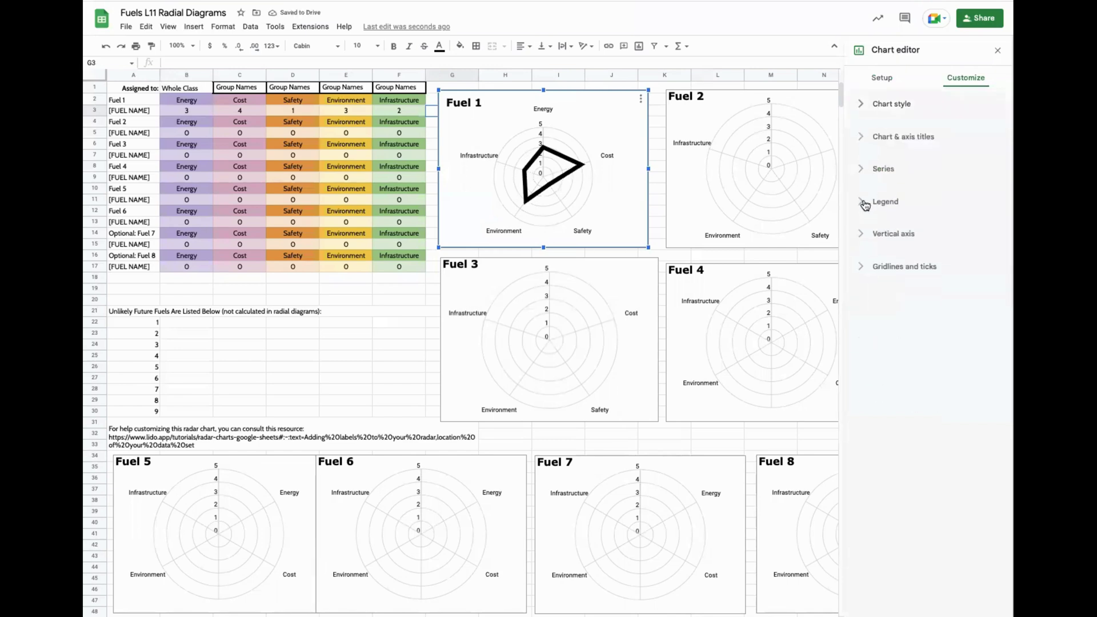
click(865, 205)
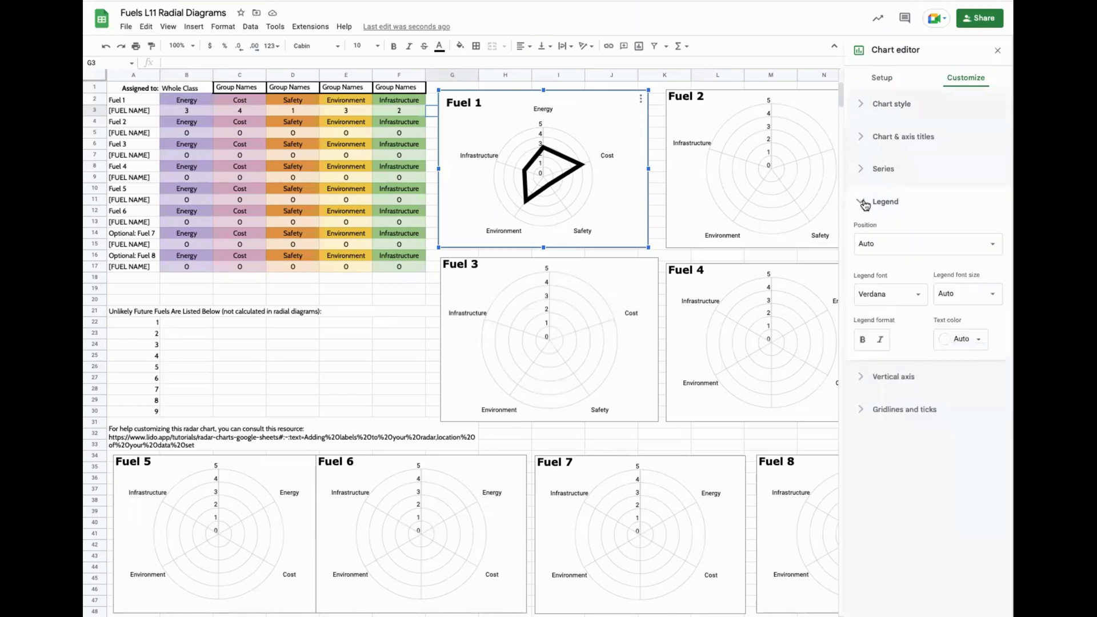
click(865, 203)
click(861, 233)
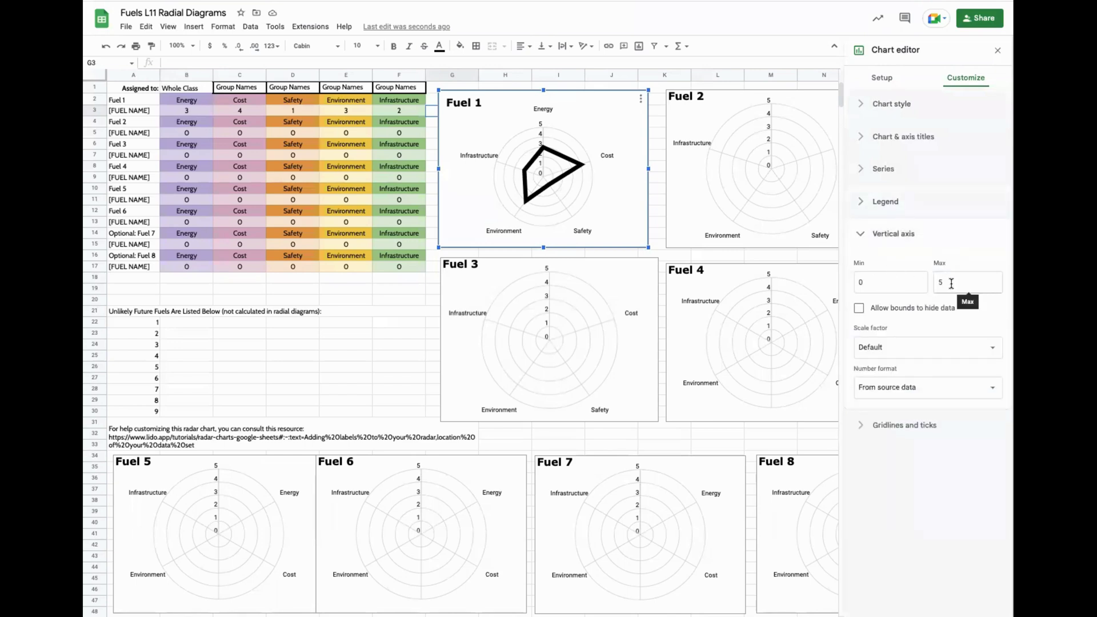
drag(951, 284, 932, 281)
text(5)
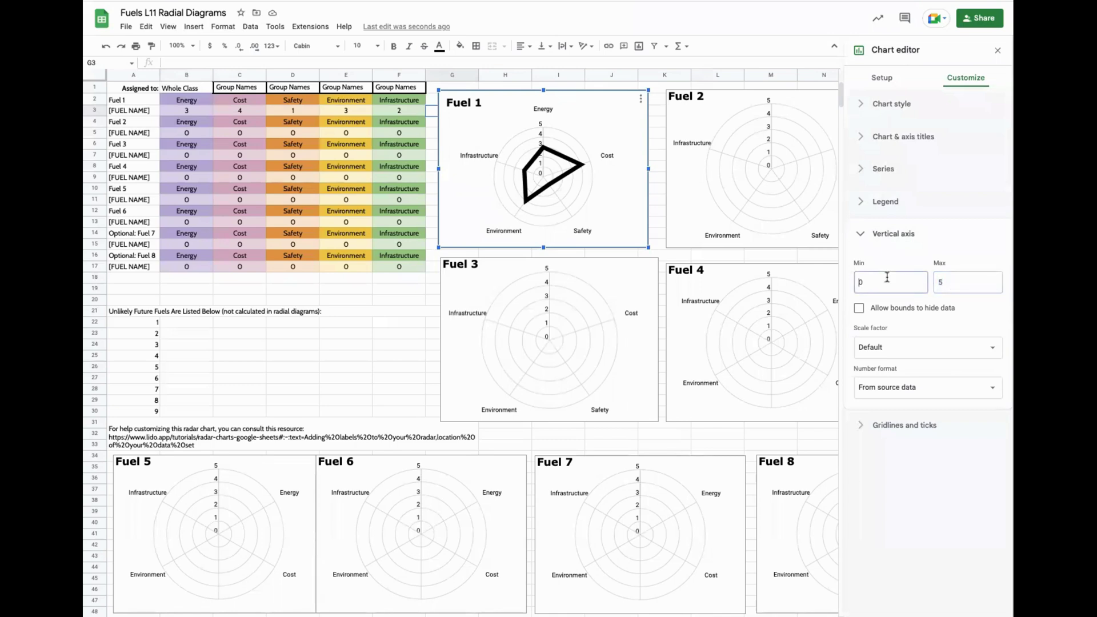
double_click(932, 285)
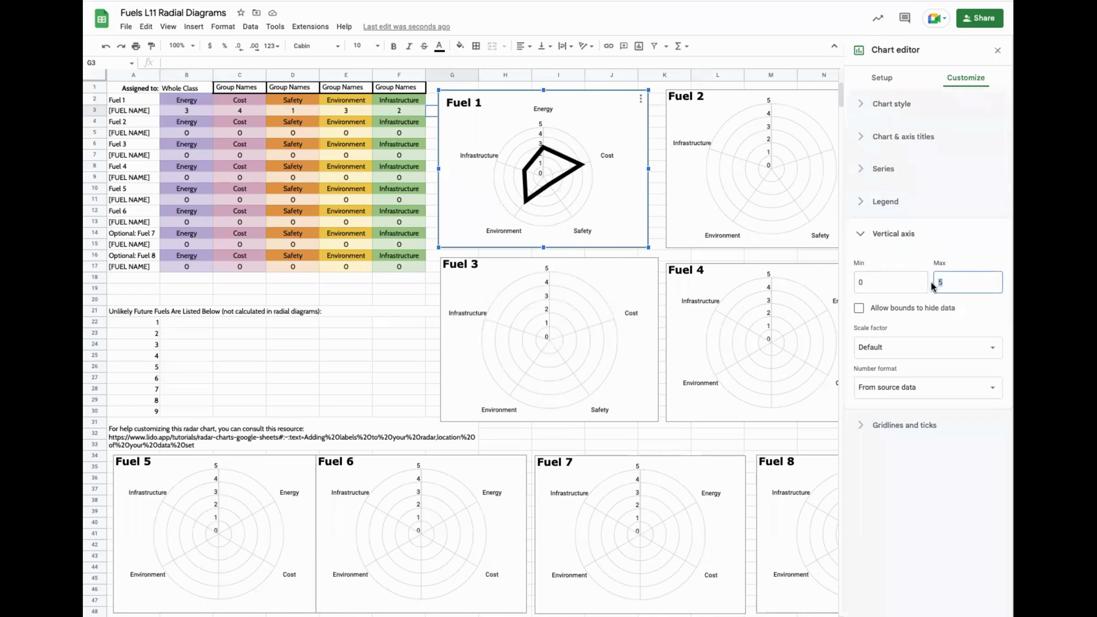
text(2)
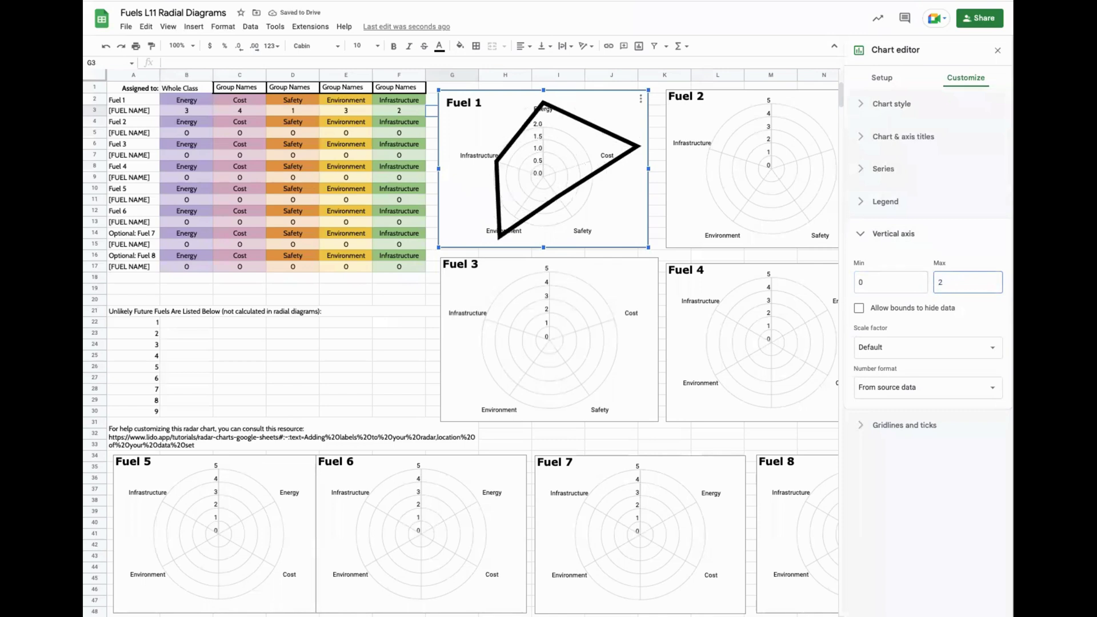
key(BackSpace)
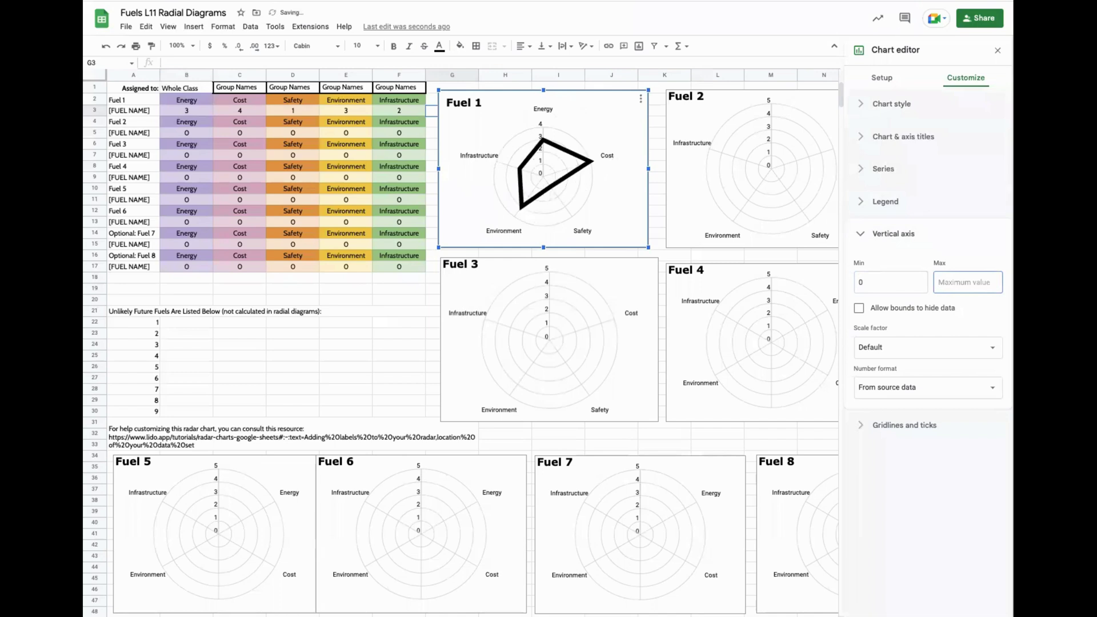
text(50)
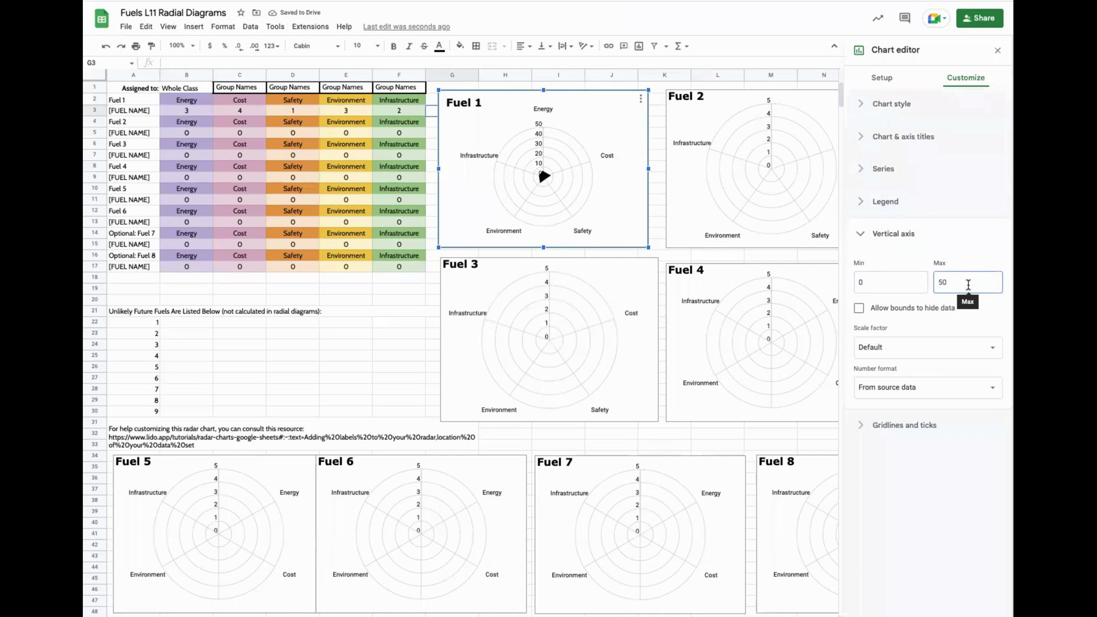
key(BackSpace)
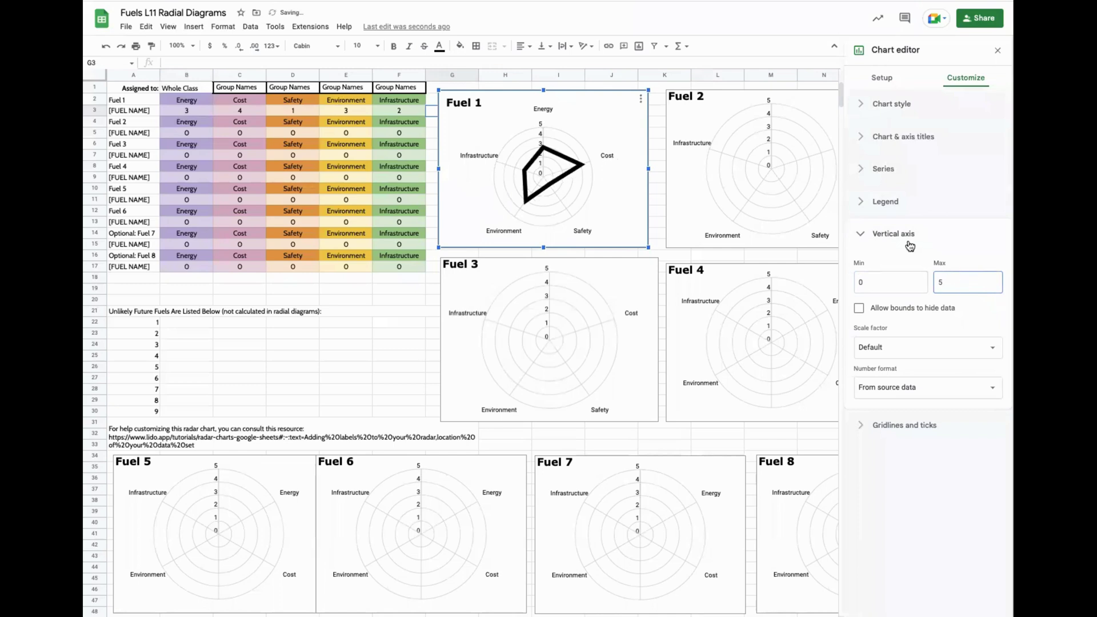
click(905, 234)
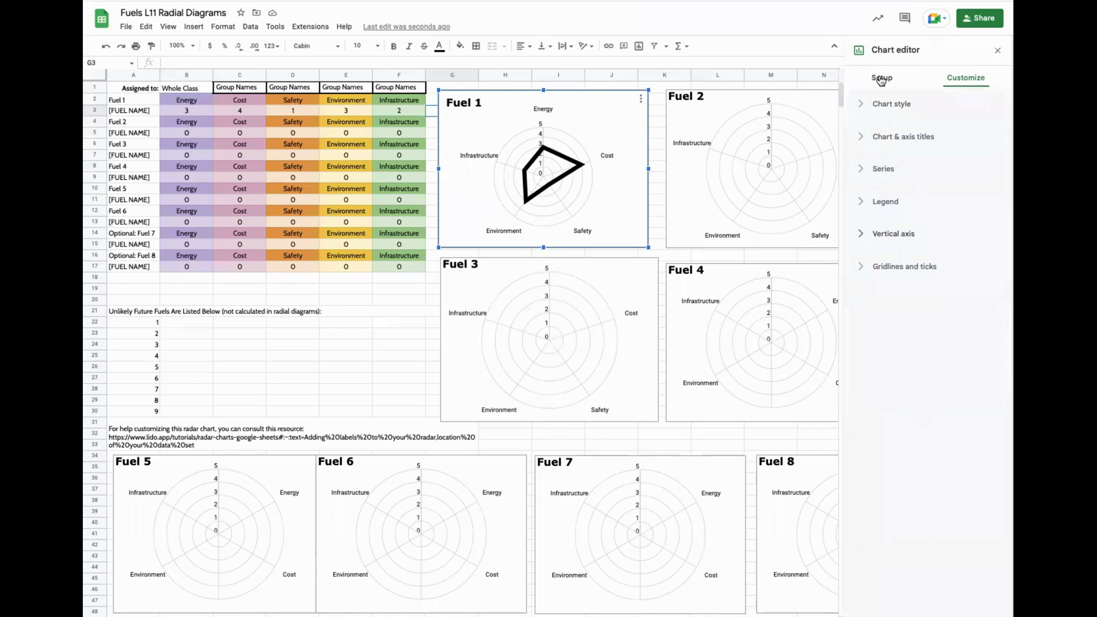
- Toggle Maximize on and back off under Chart style, then close the chart editor
click(884, 104)
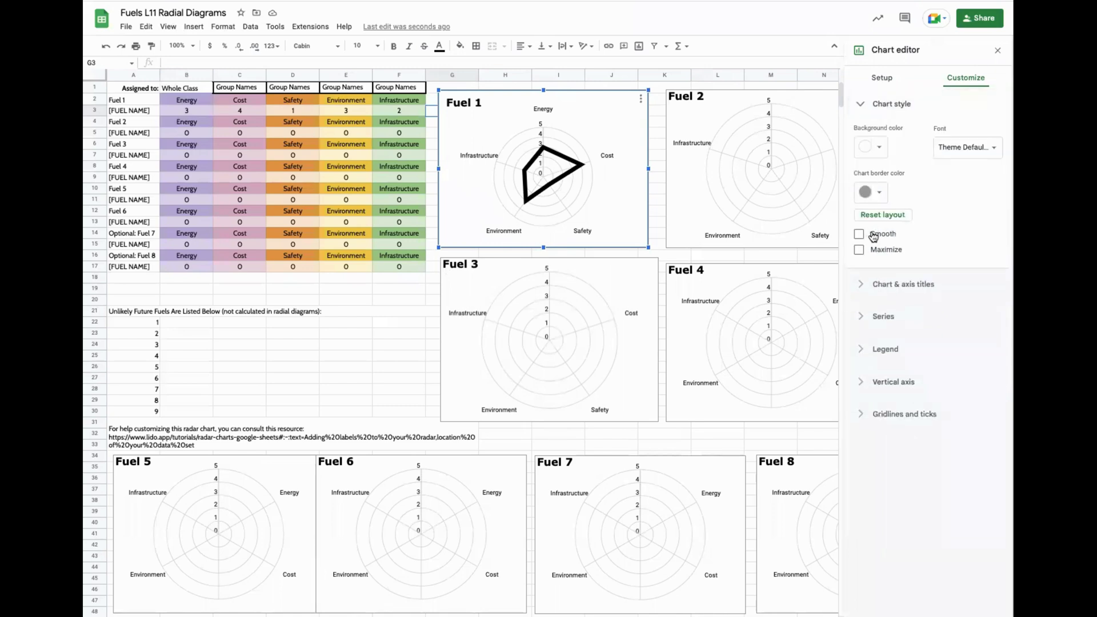
click(859, 251)
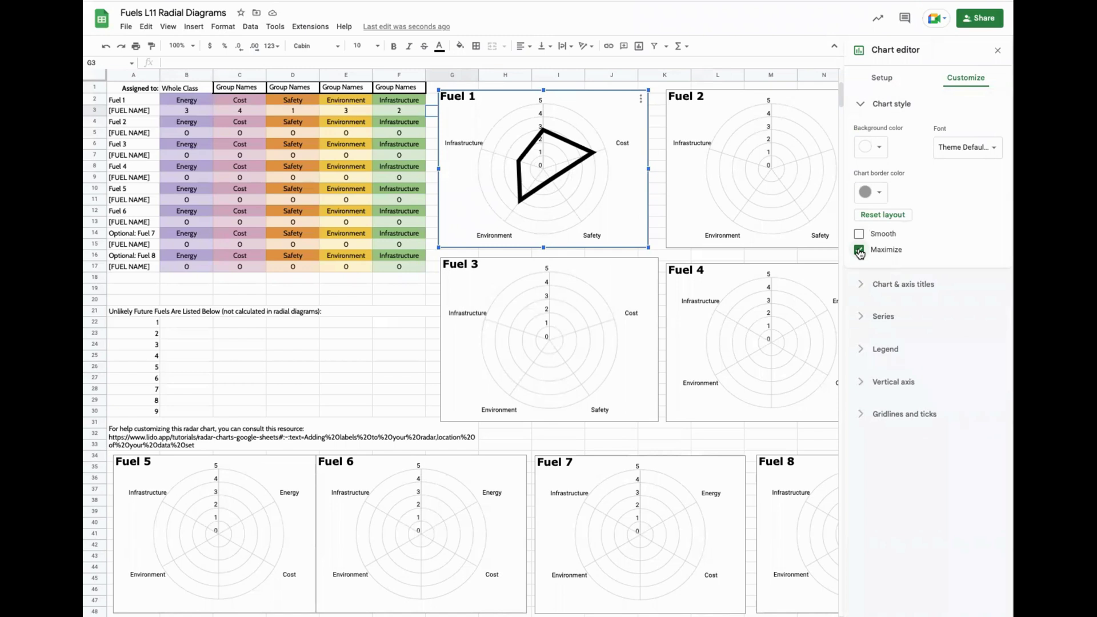
click(859, 250)
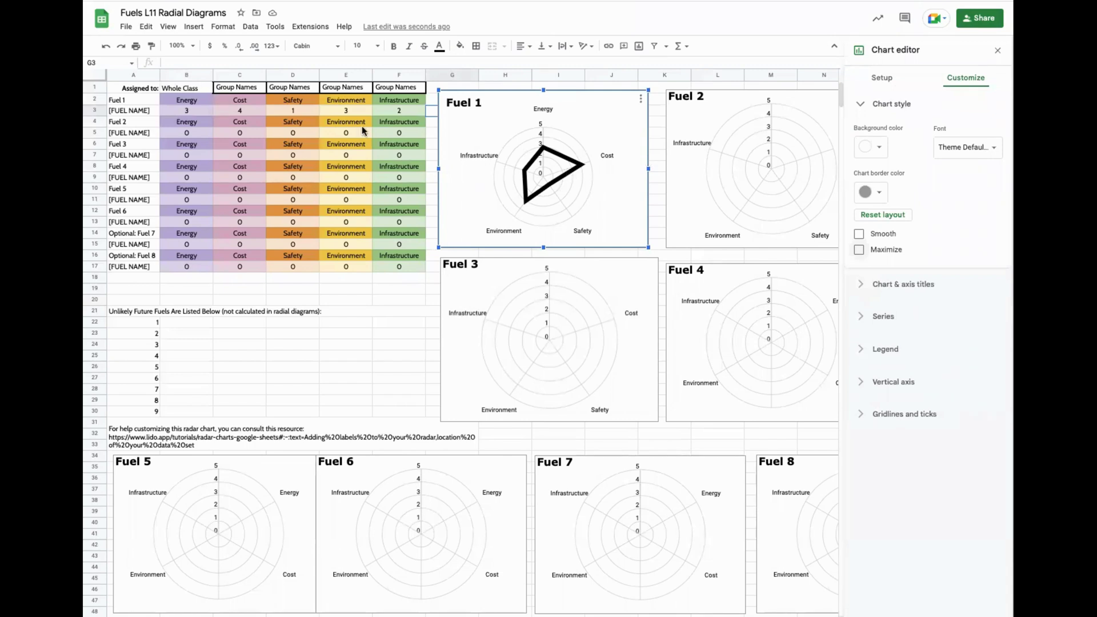
click(995, 54)
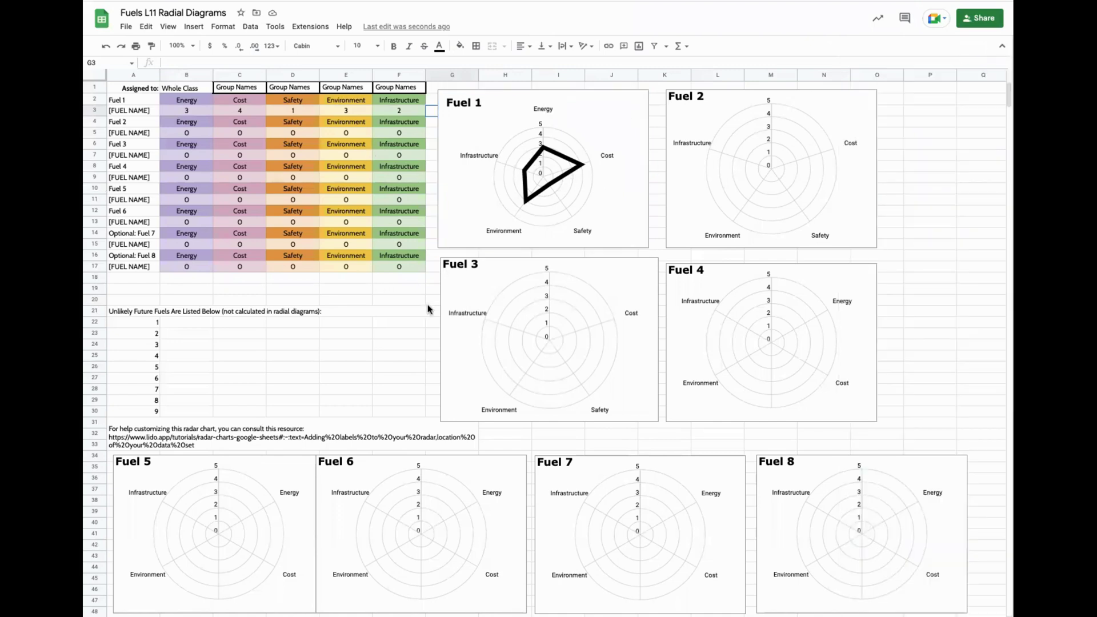